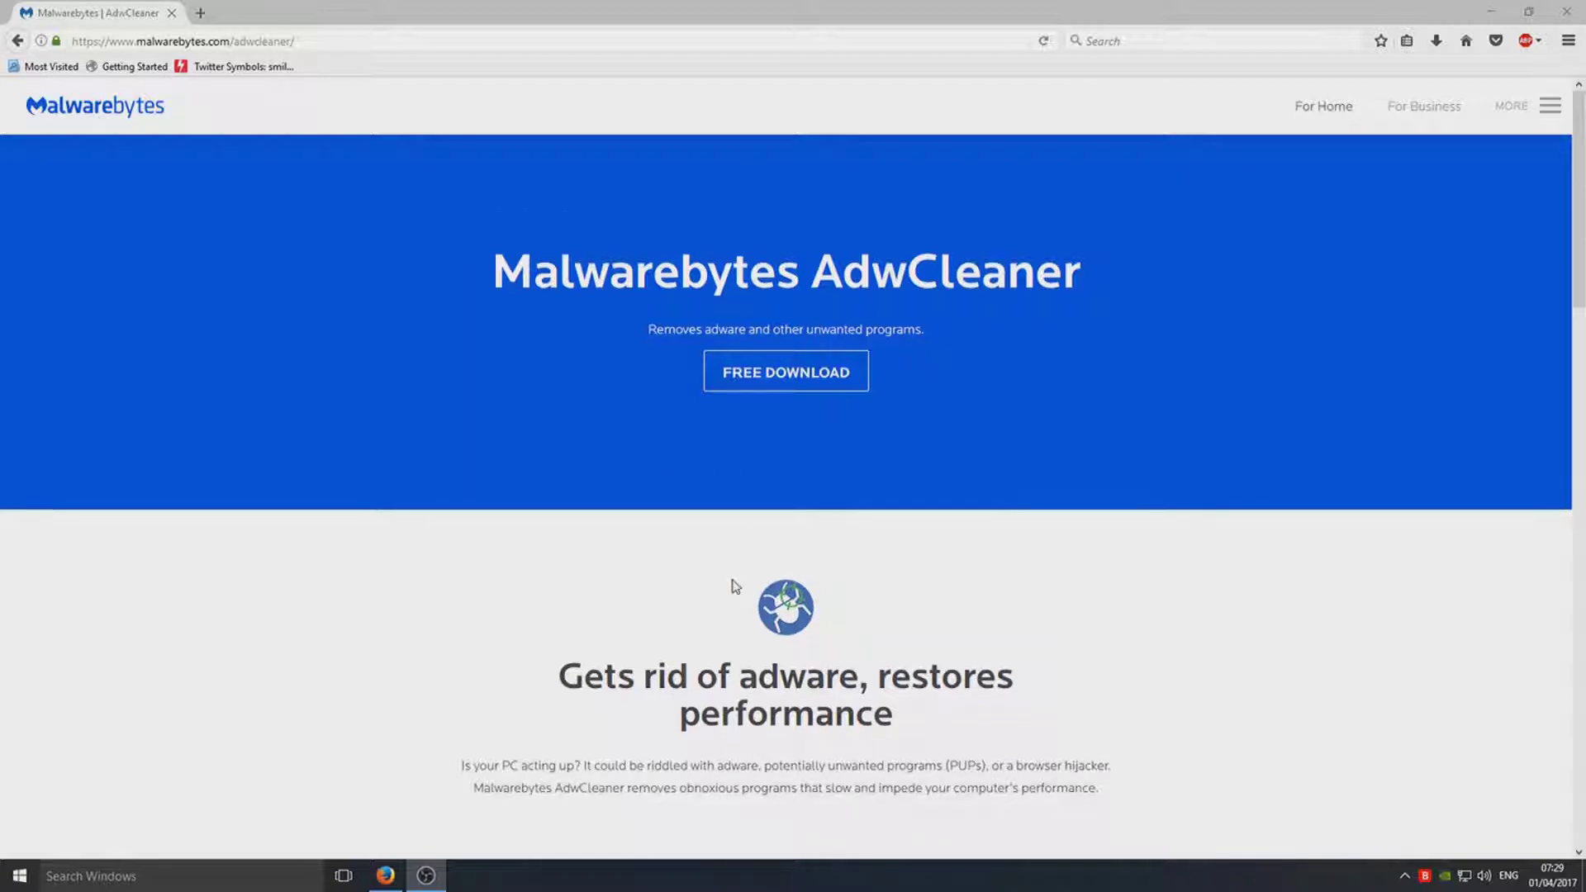
Step: Browse the ToolsLib download page and save the AdwCleaner 6.045 installer file
scroll(661, 496, "down", 2)
scroll(620, 396, "up", 1)
scroll(619, 395, "up", 1)
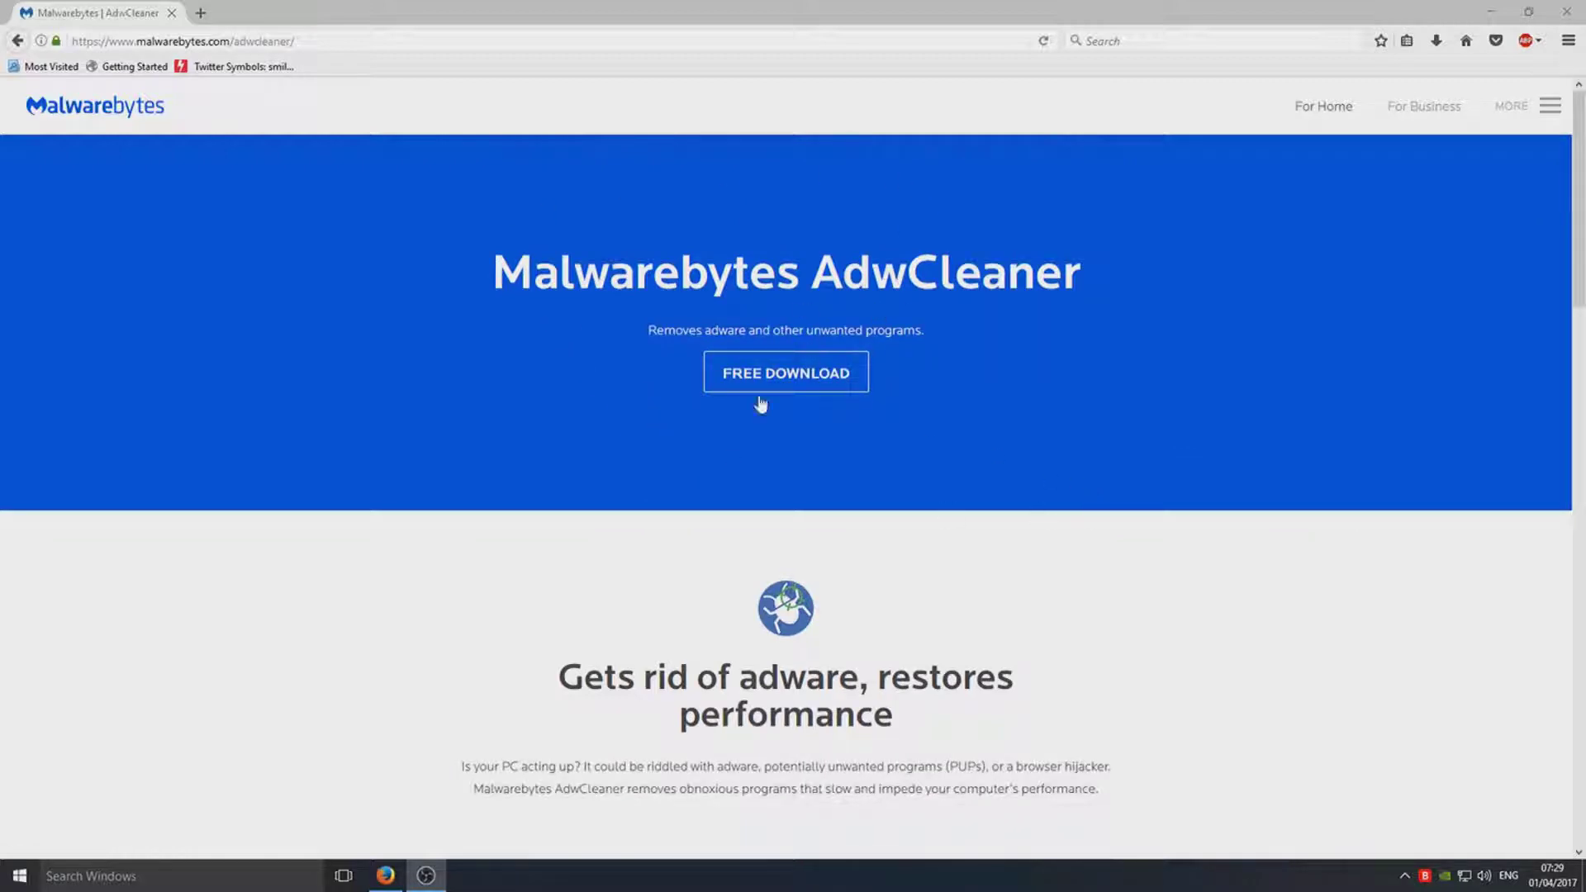
scroll(941, 598, "down", 3)
scroll(924, 598, "down", 2)
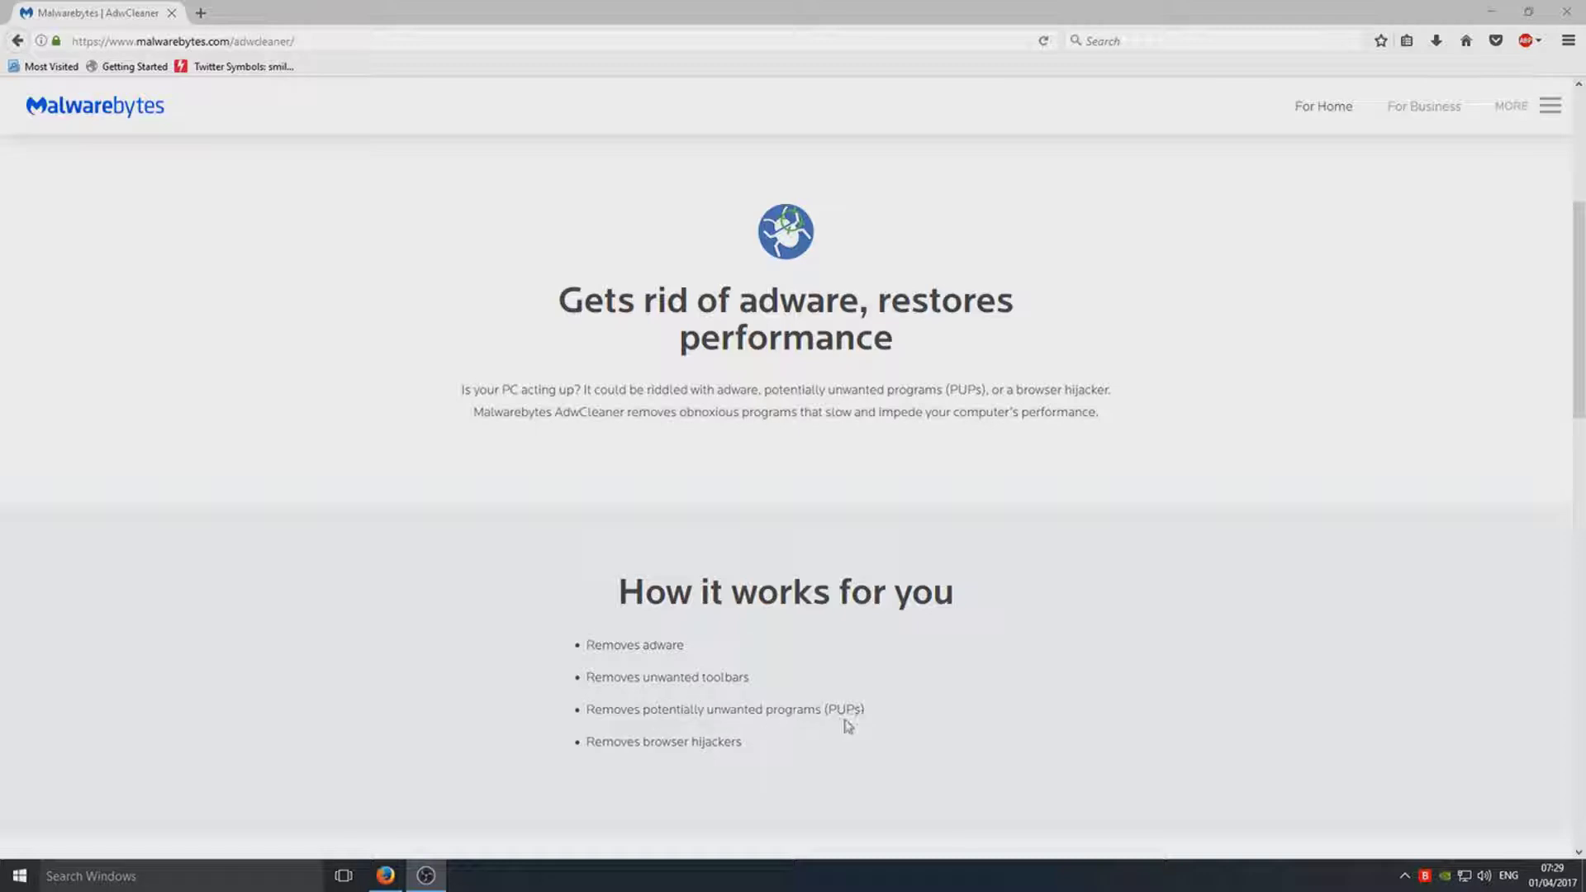
scroll(942, 757, "up", 2)
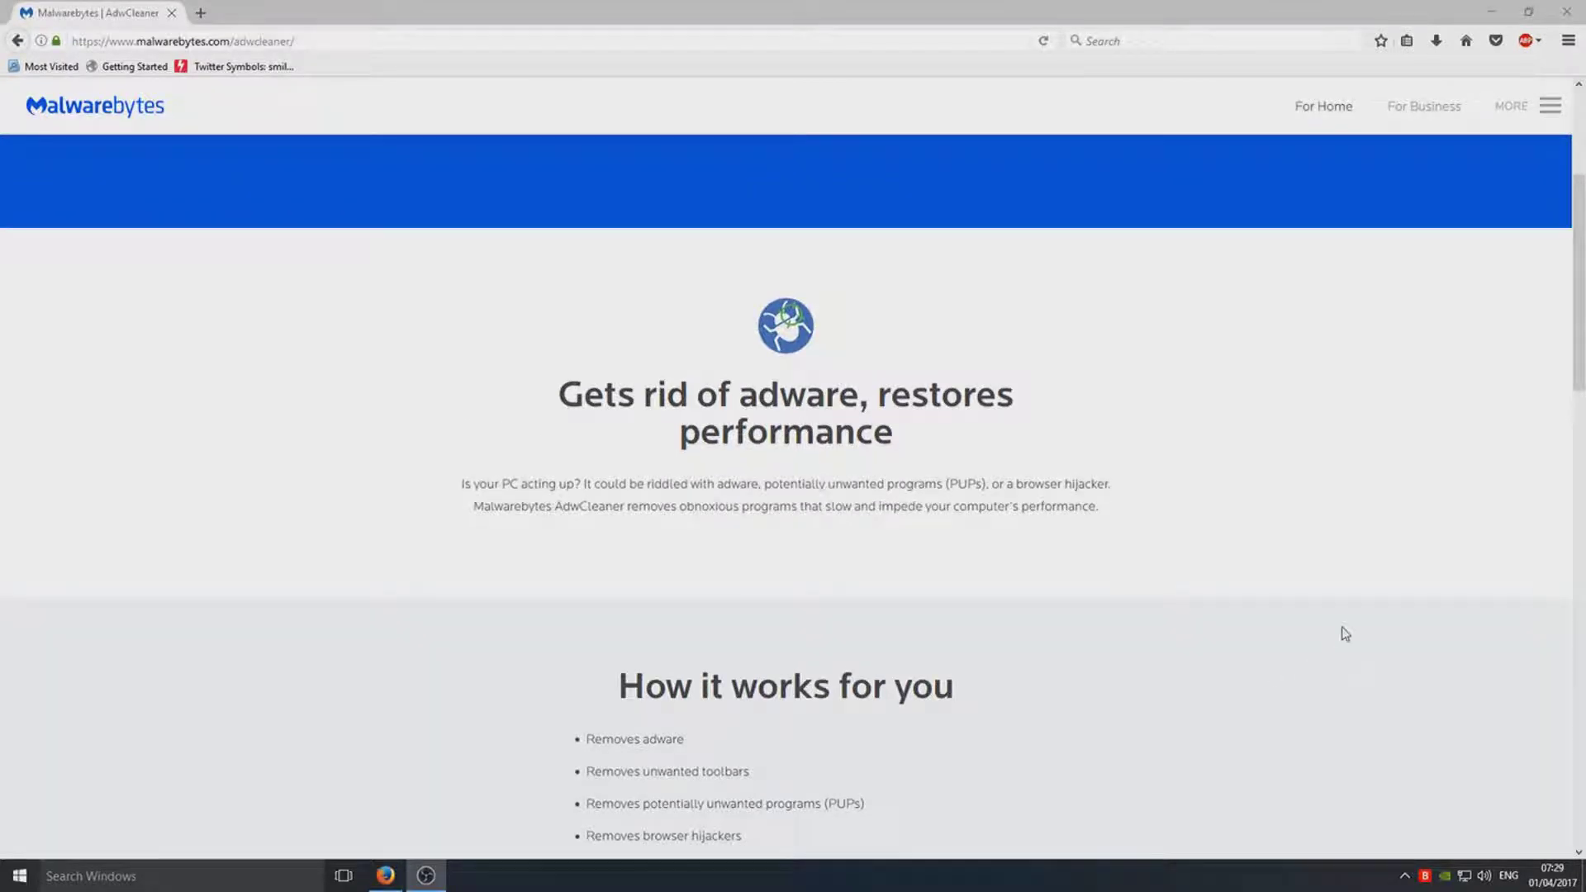
scroll(1338, 630, "up", 3)
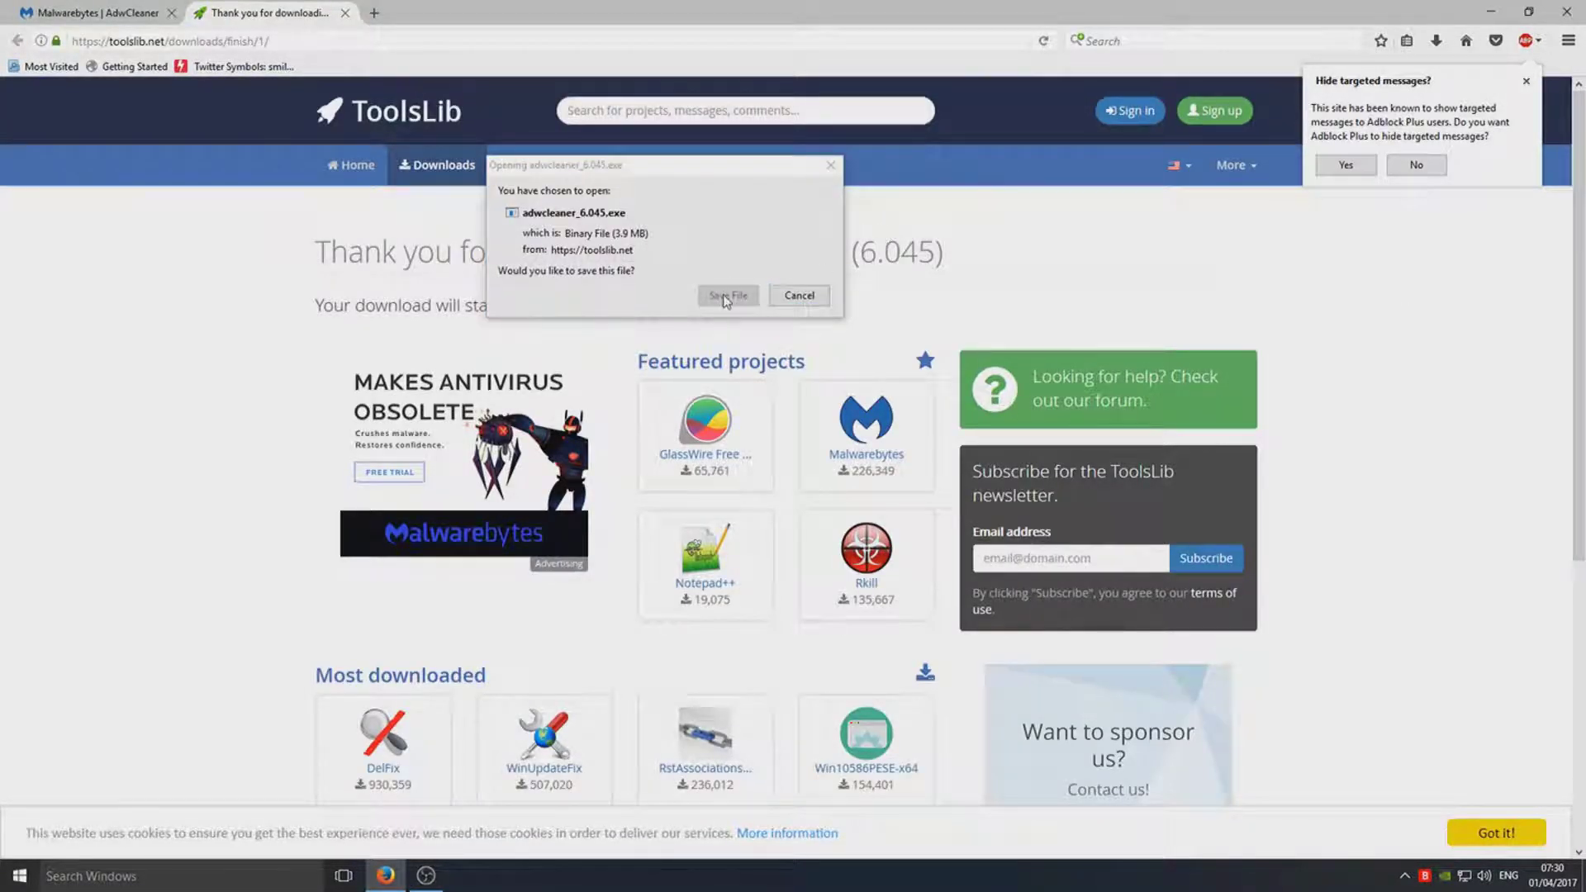
left_click(731, 294)
left_click(730, 295)
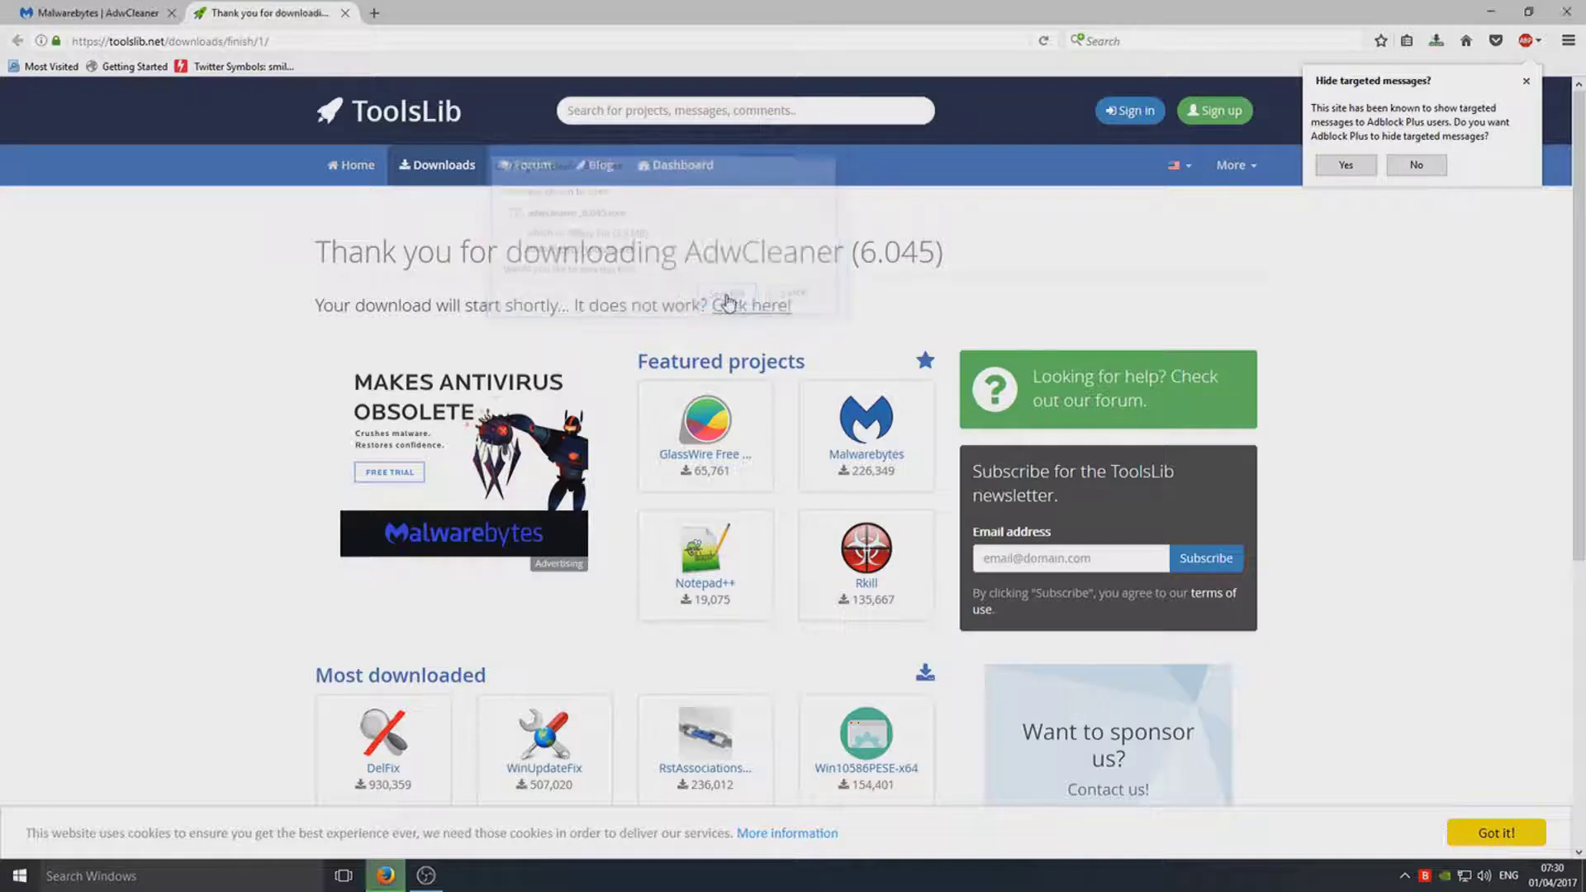
Step: Dismiss the Adblock popup and run adwcleaner_6.045.exe from Firefox's Downloads list
left_click(1527, 82)
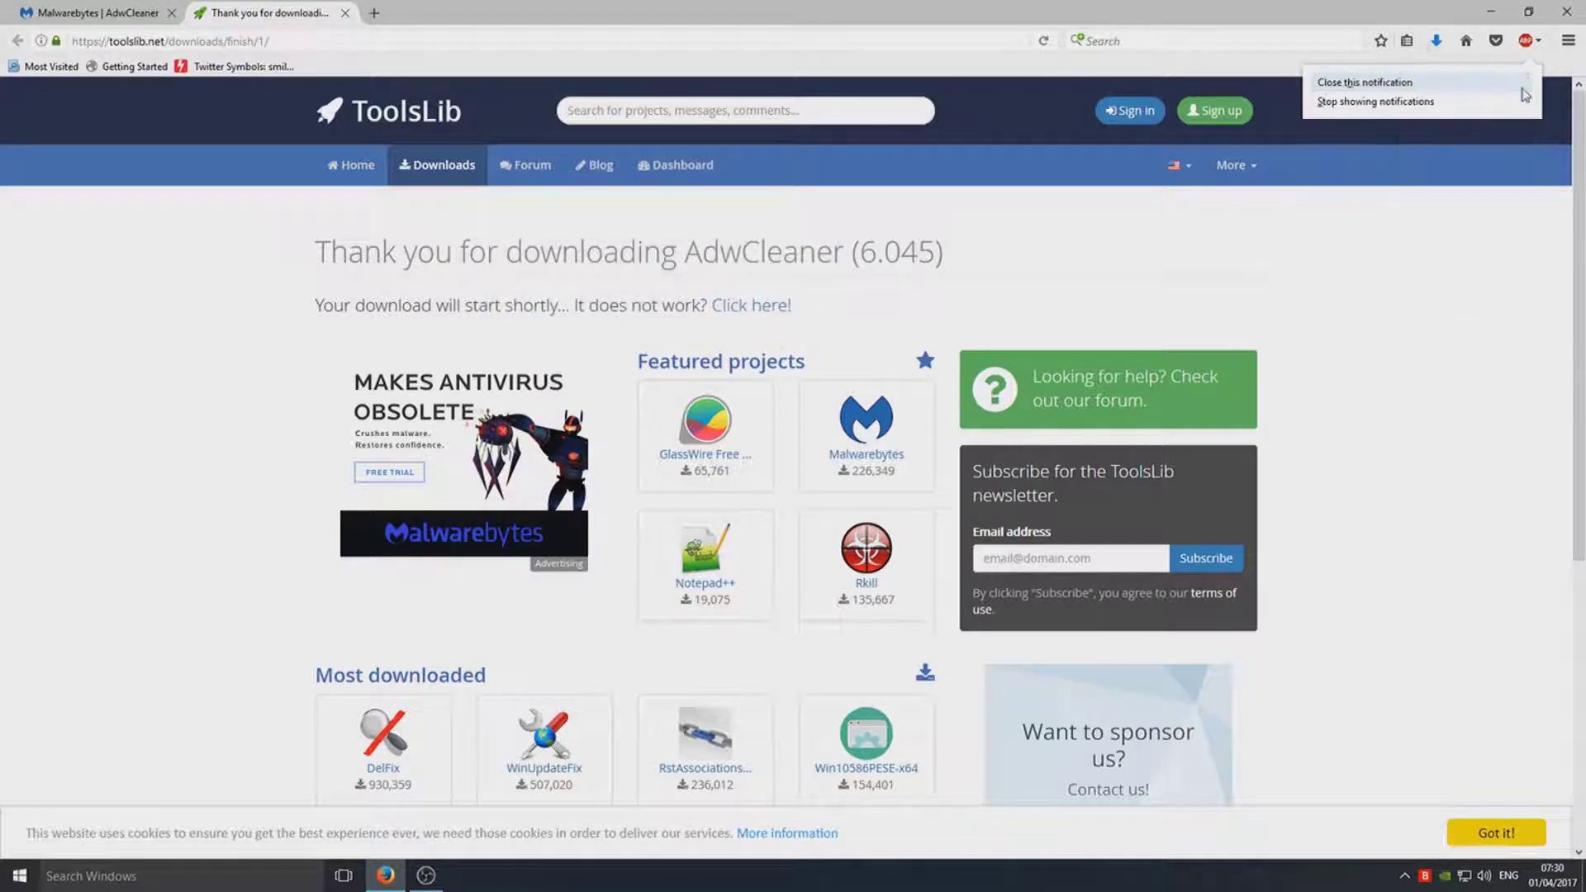
left_click(1435, 44)
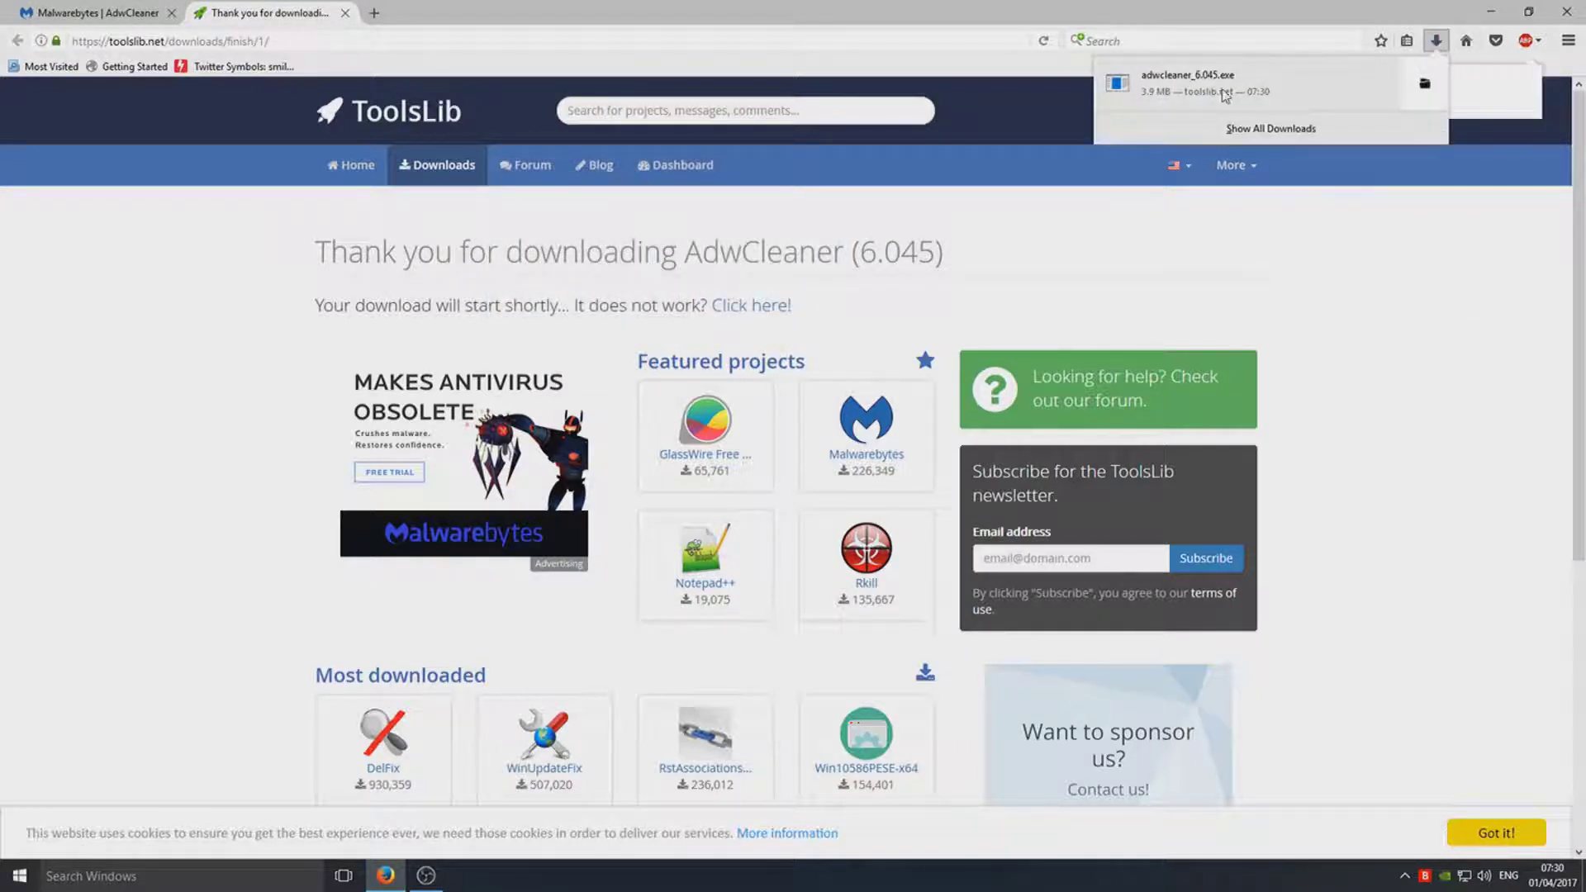
left_click(1225, 95)
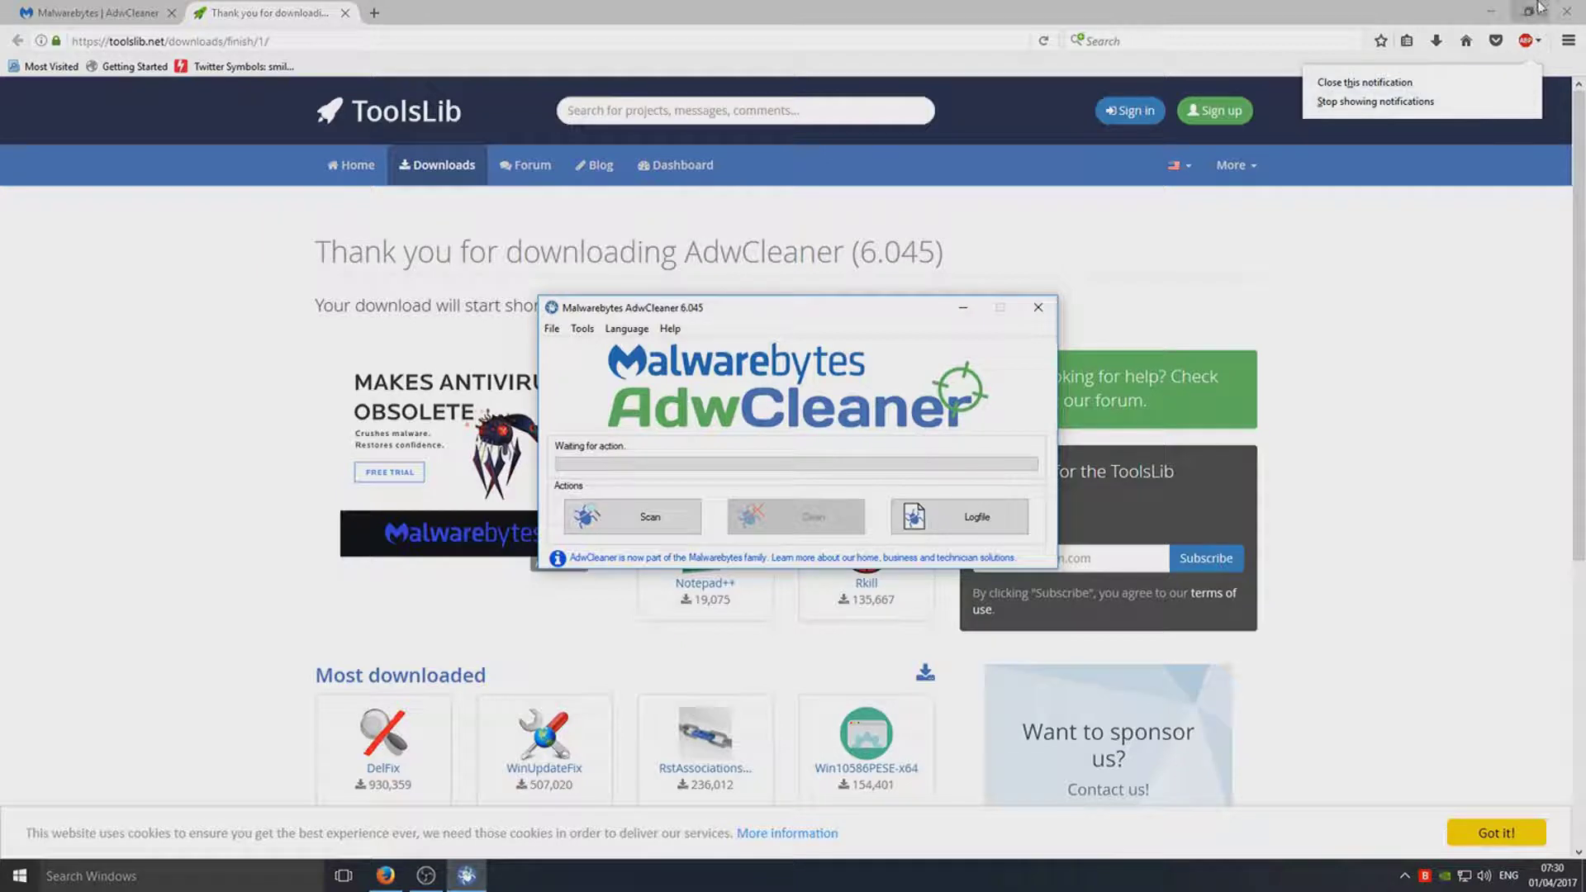
Step: Close Firefox and both its tabs, move the AdwCleaner window up, and start the adware scan
left_click(1567, 12)
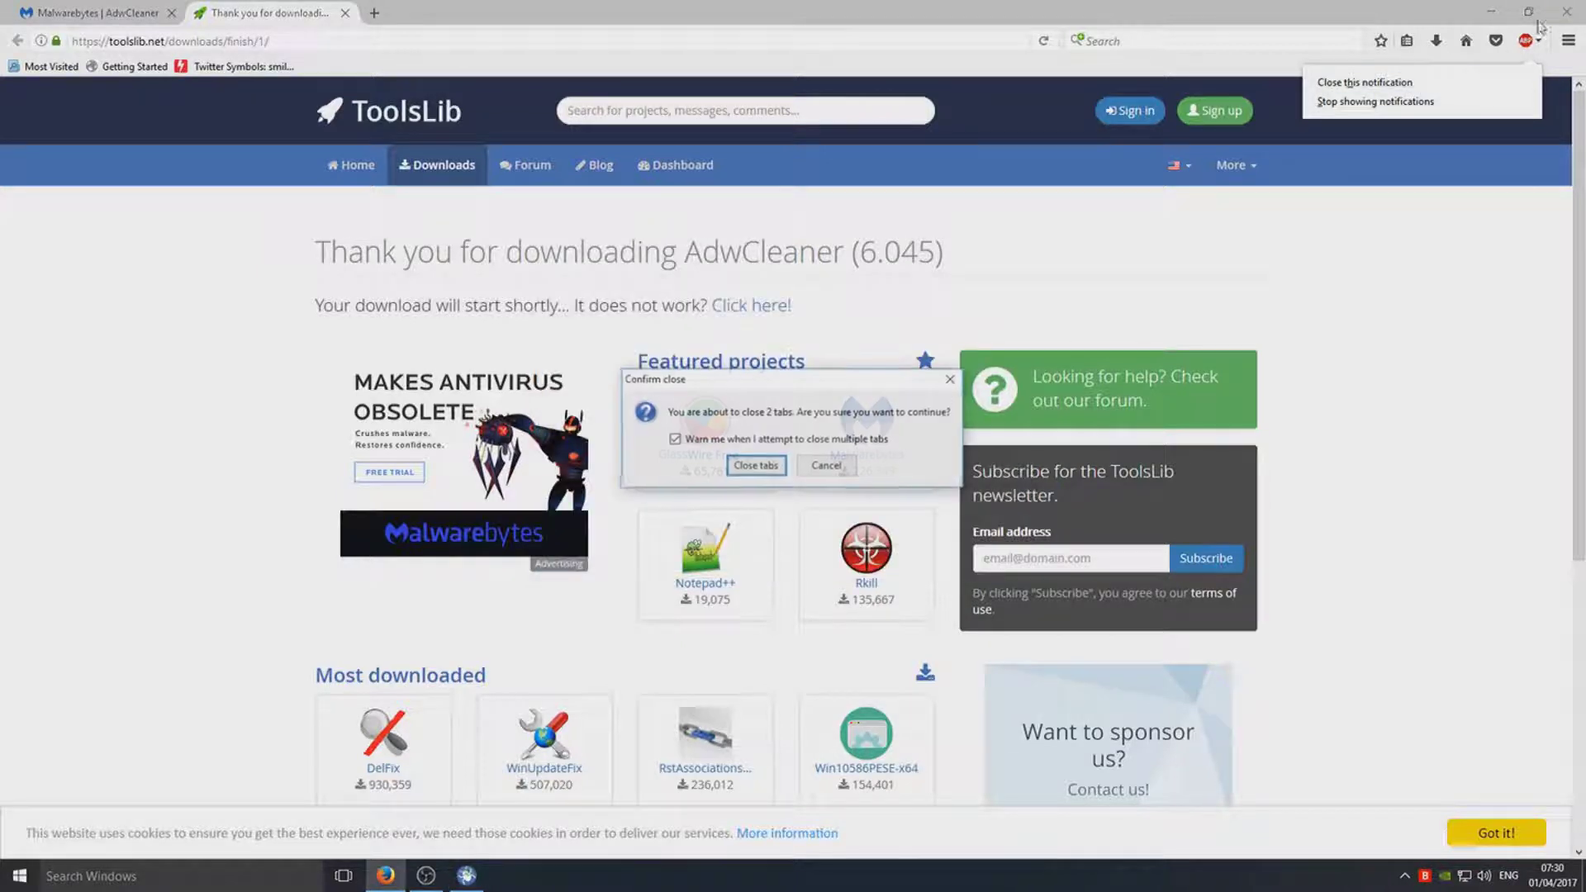
left_click(755, 465)
left_click_drag(704, 312, 653, 169)
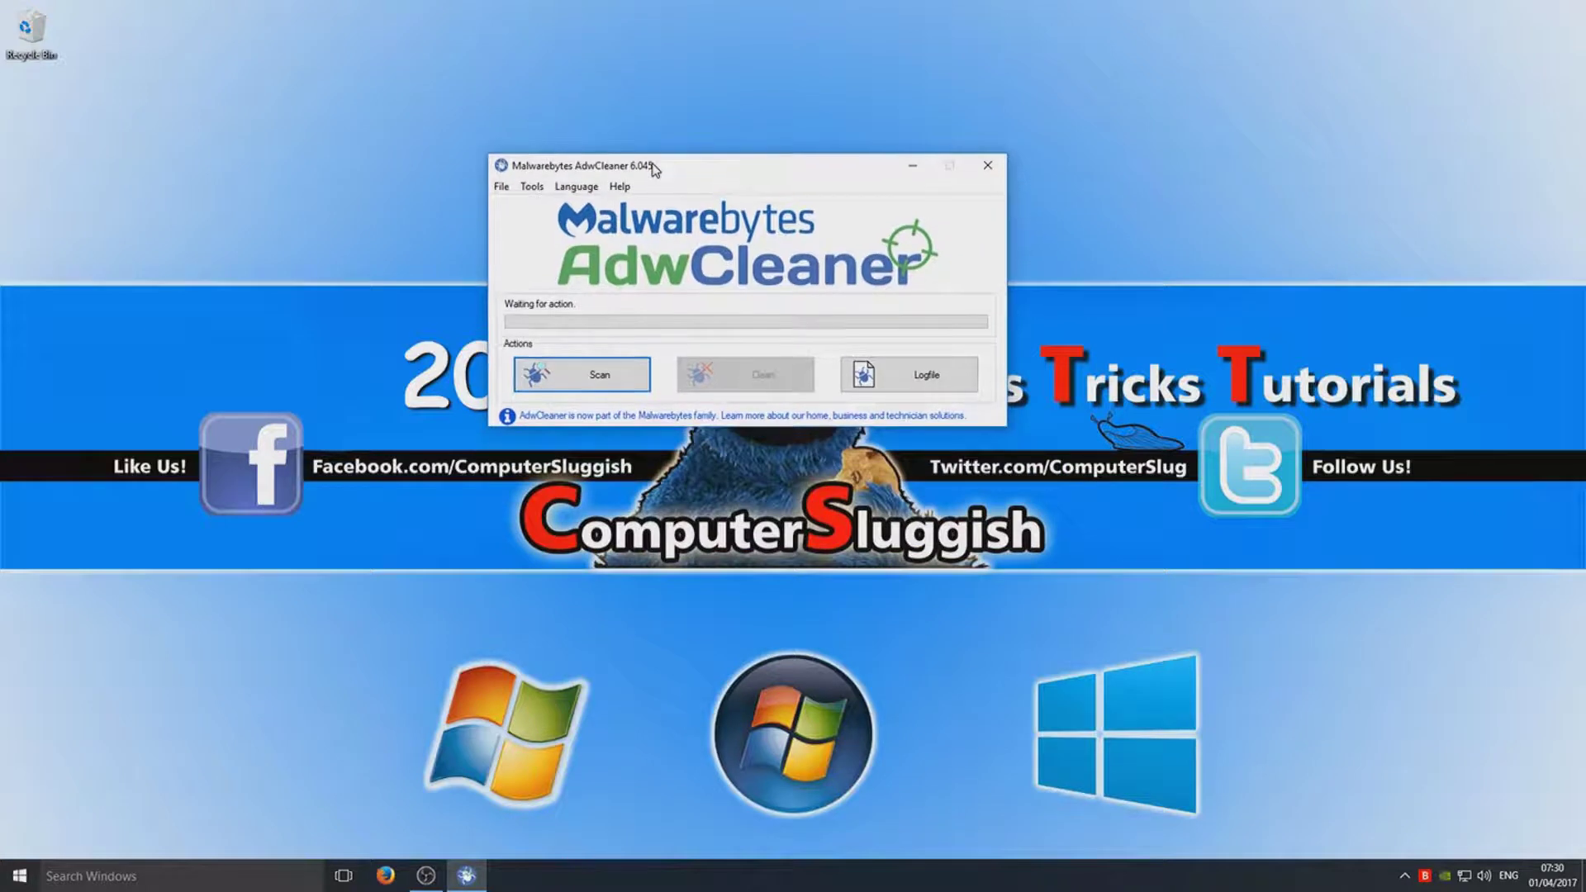
left_click(601, 375)
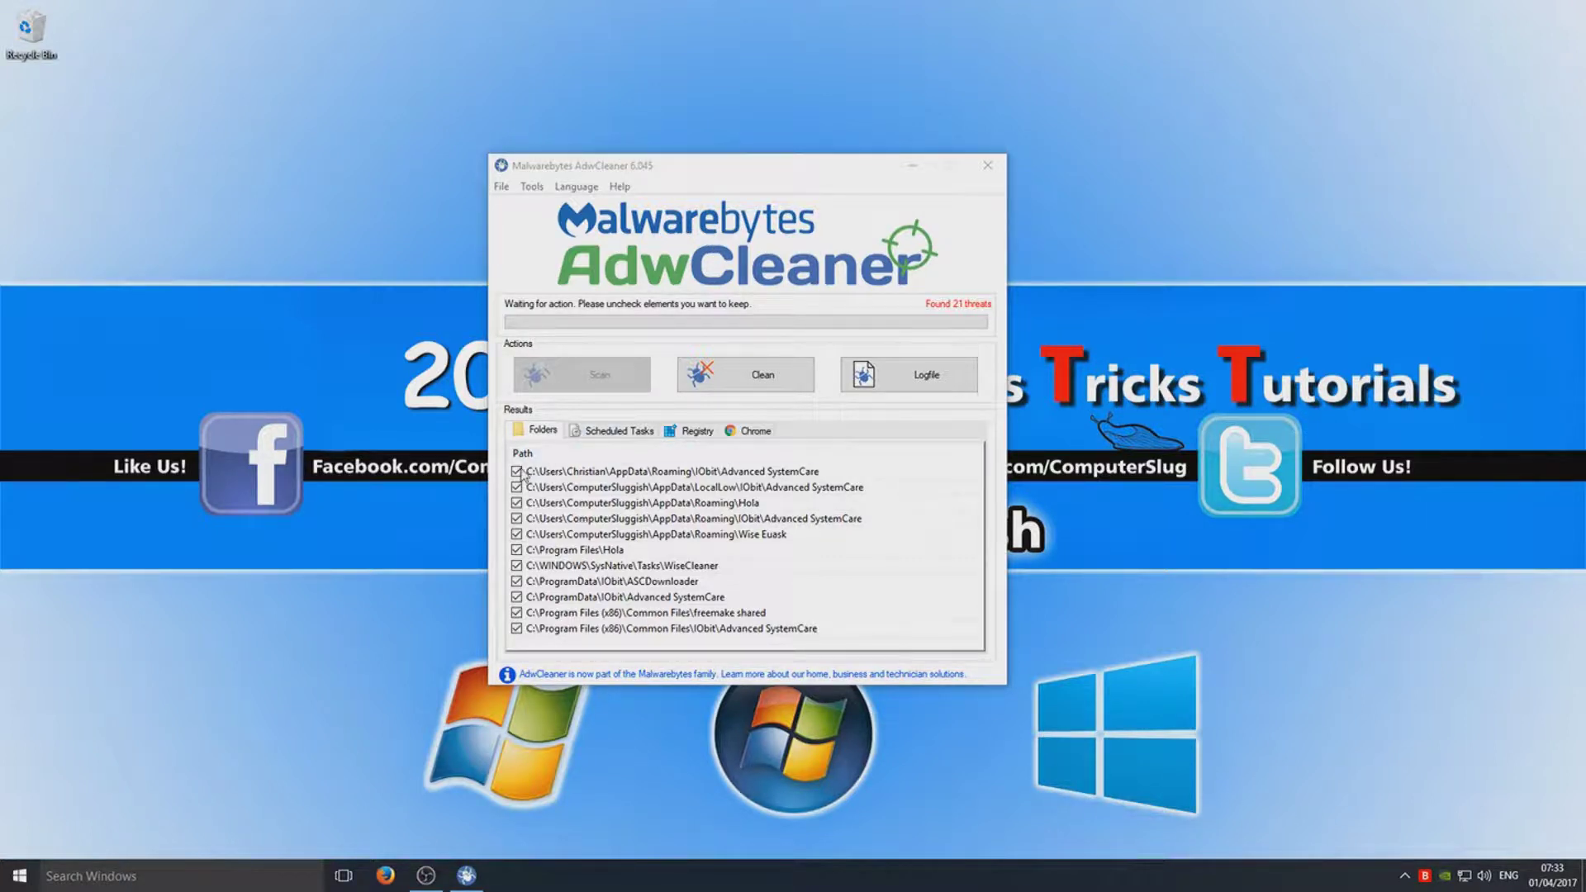
Step: Check the Scheduled Tasks, Registry and Chrome results, widening the Registry Key column to show full paths
left_click(517, 472)
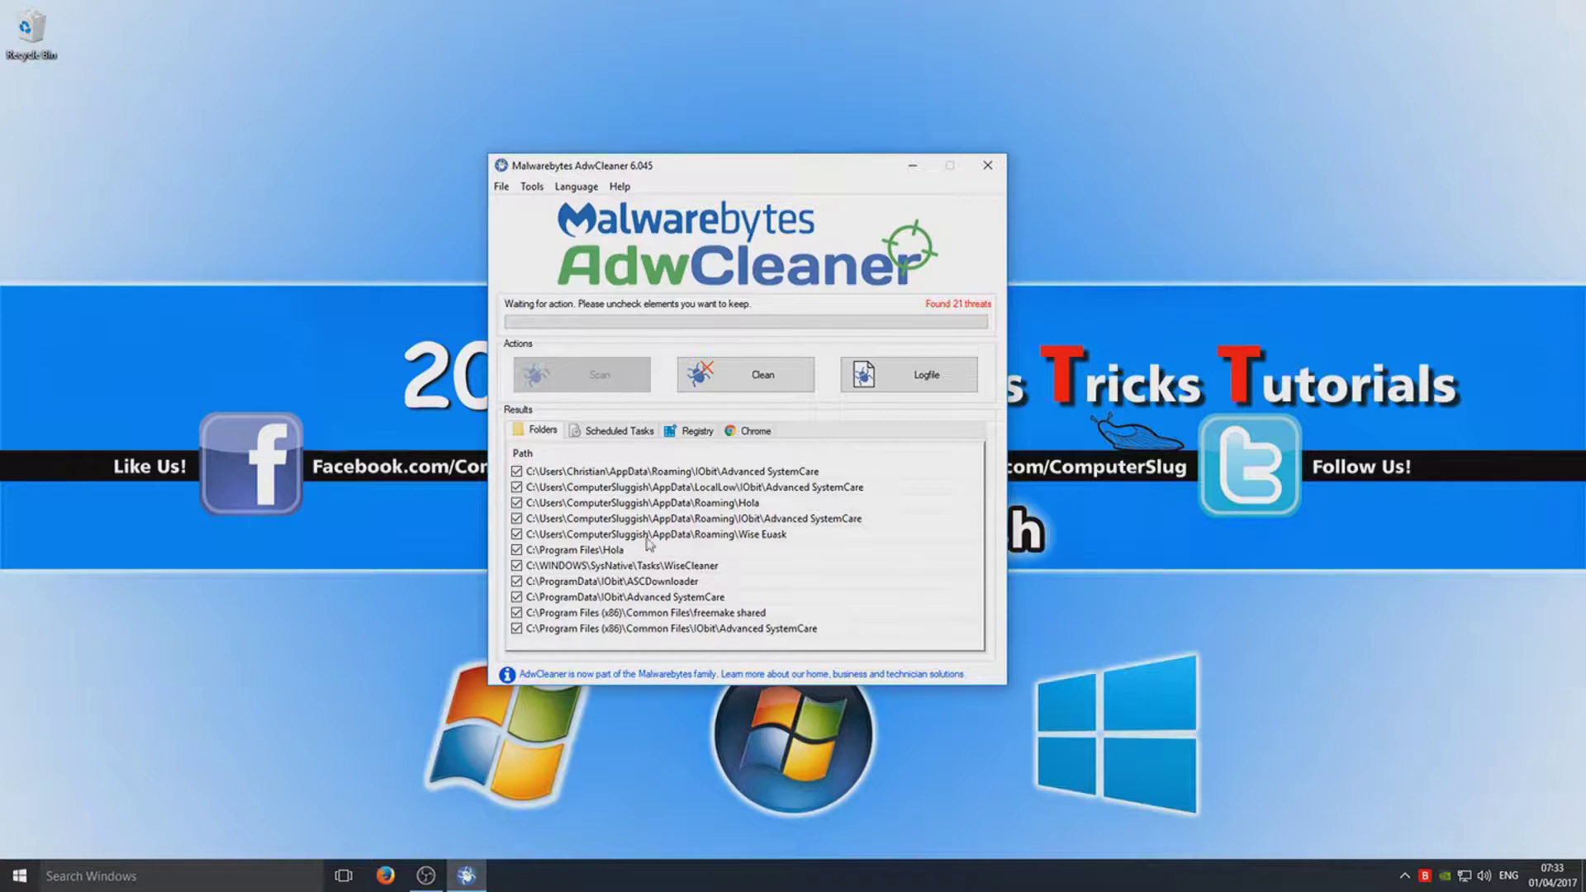
left_click(608, 436)
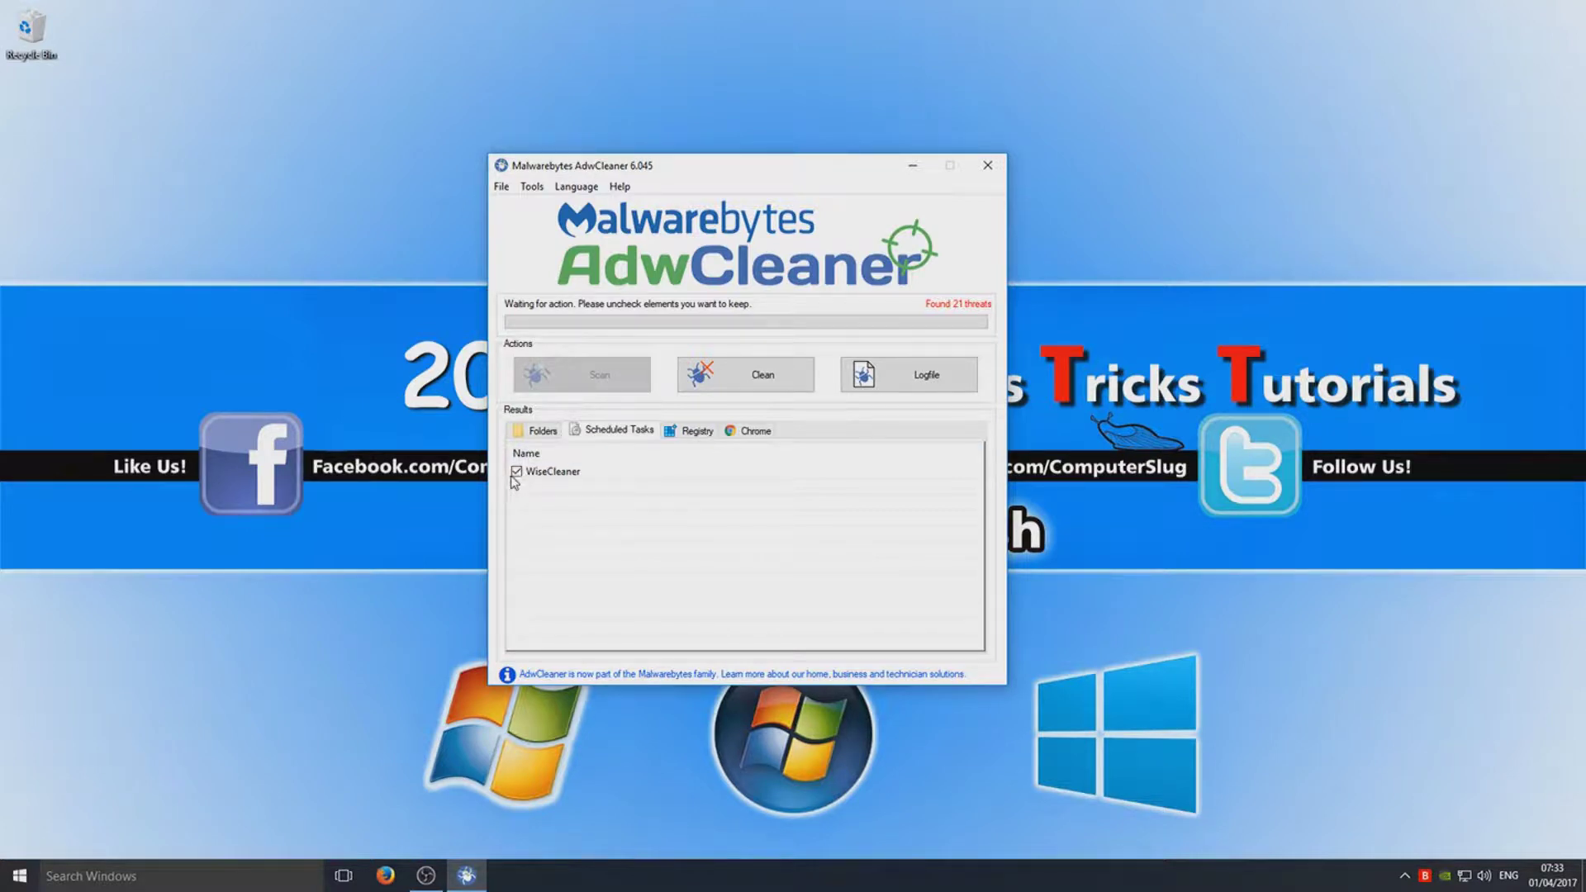
left_click(693, 431)
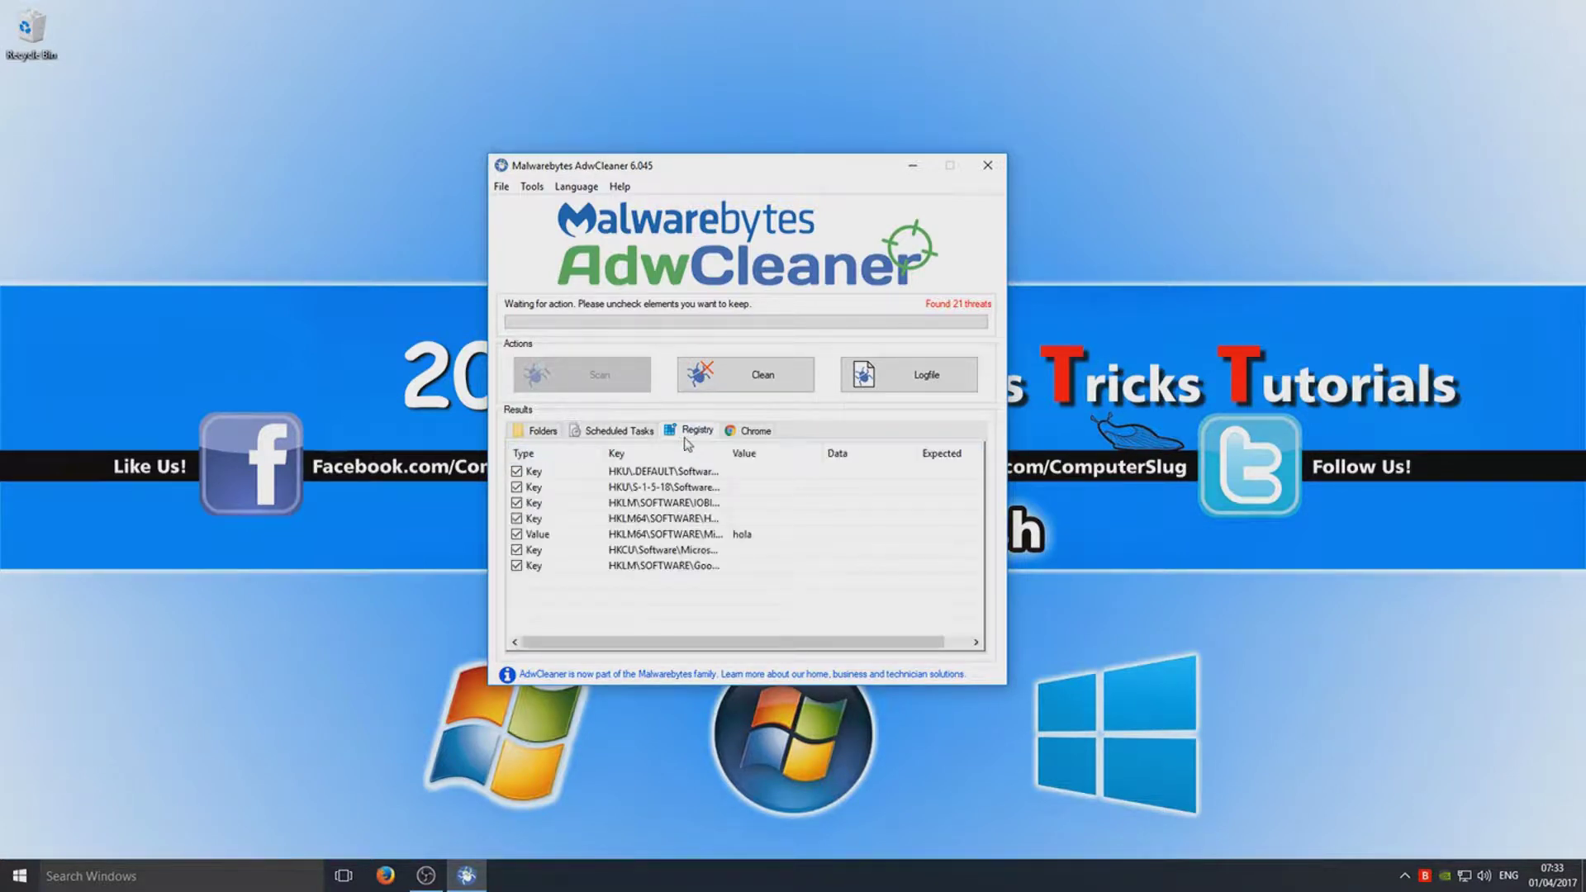
left_click(618, 430)
left_click(694, 432)
left_click_drag(726, 446, 931, 446)
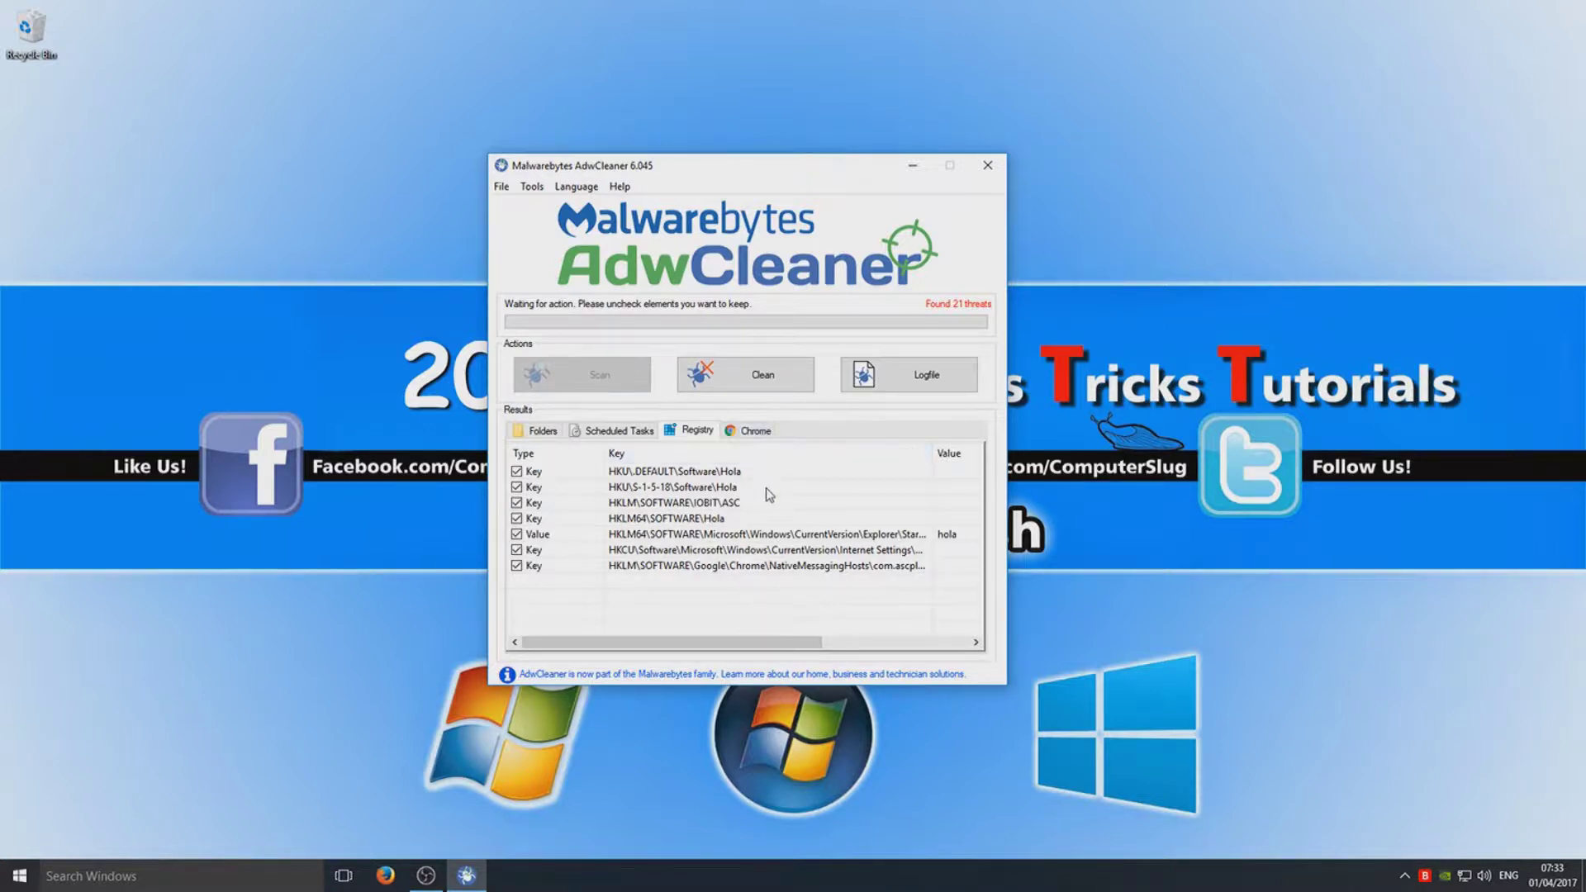
left_click(746, 432)
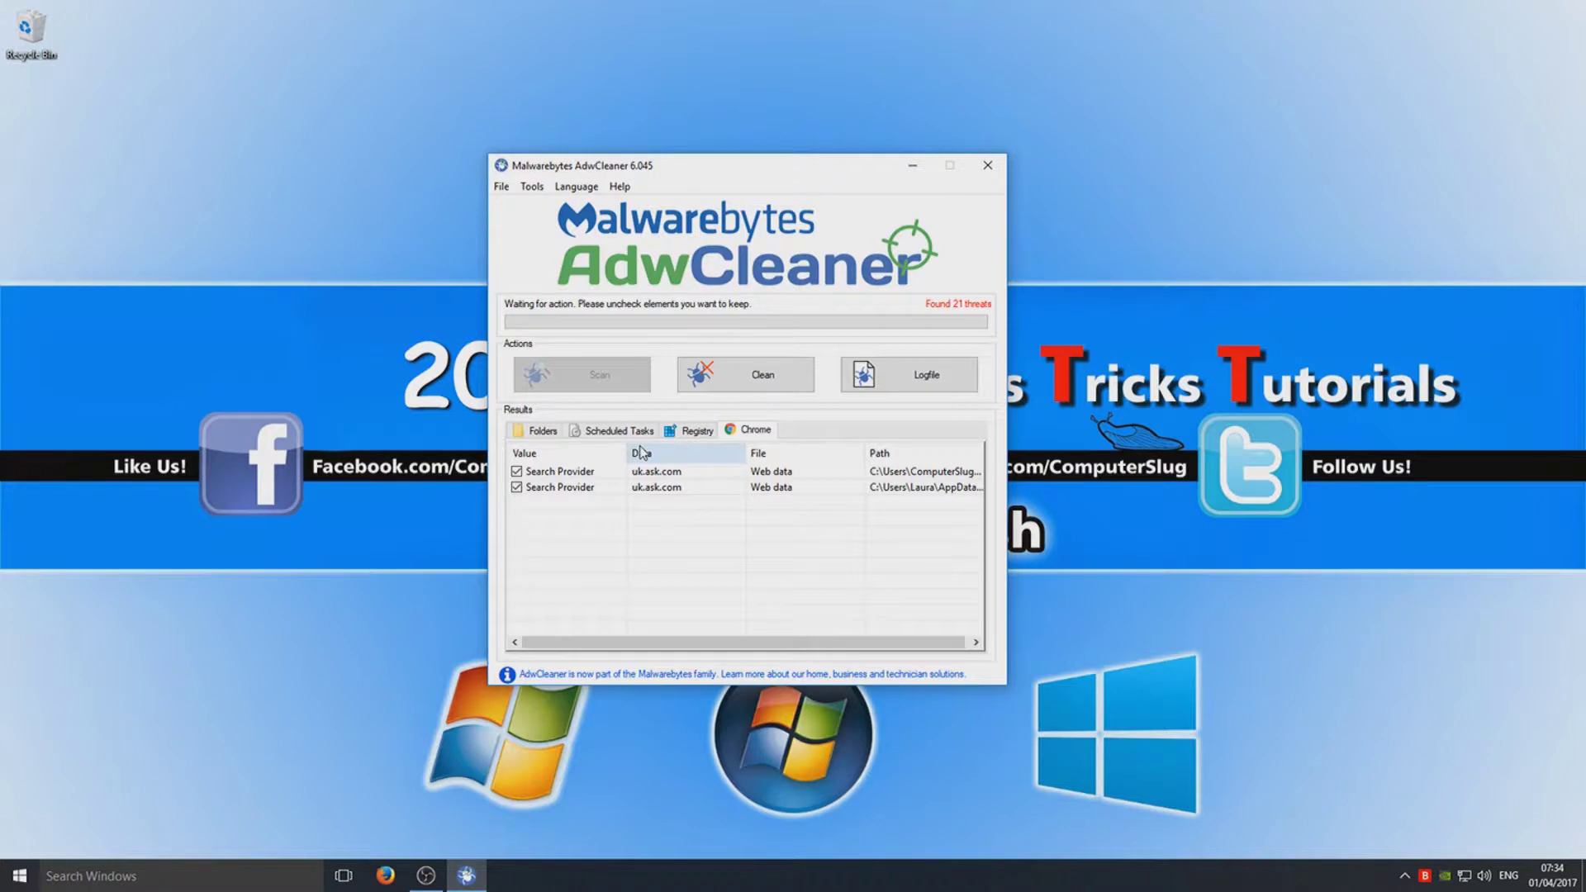
Step: Clean the 21 checked threats and approve closing running programs
left_click(733, 383)
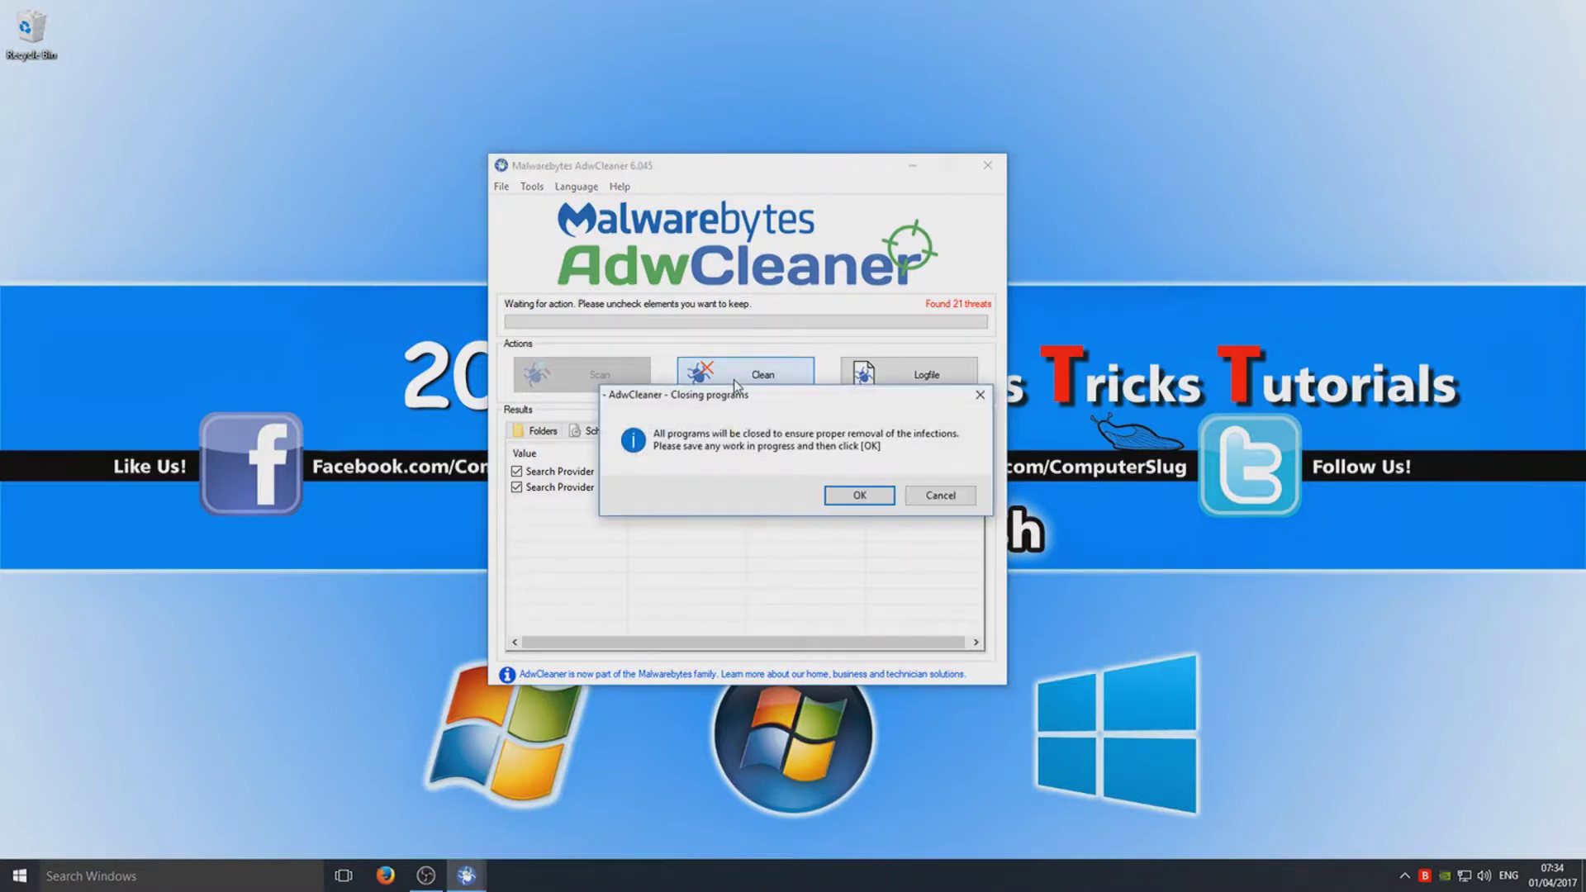
left_click(859, 496)
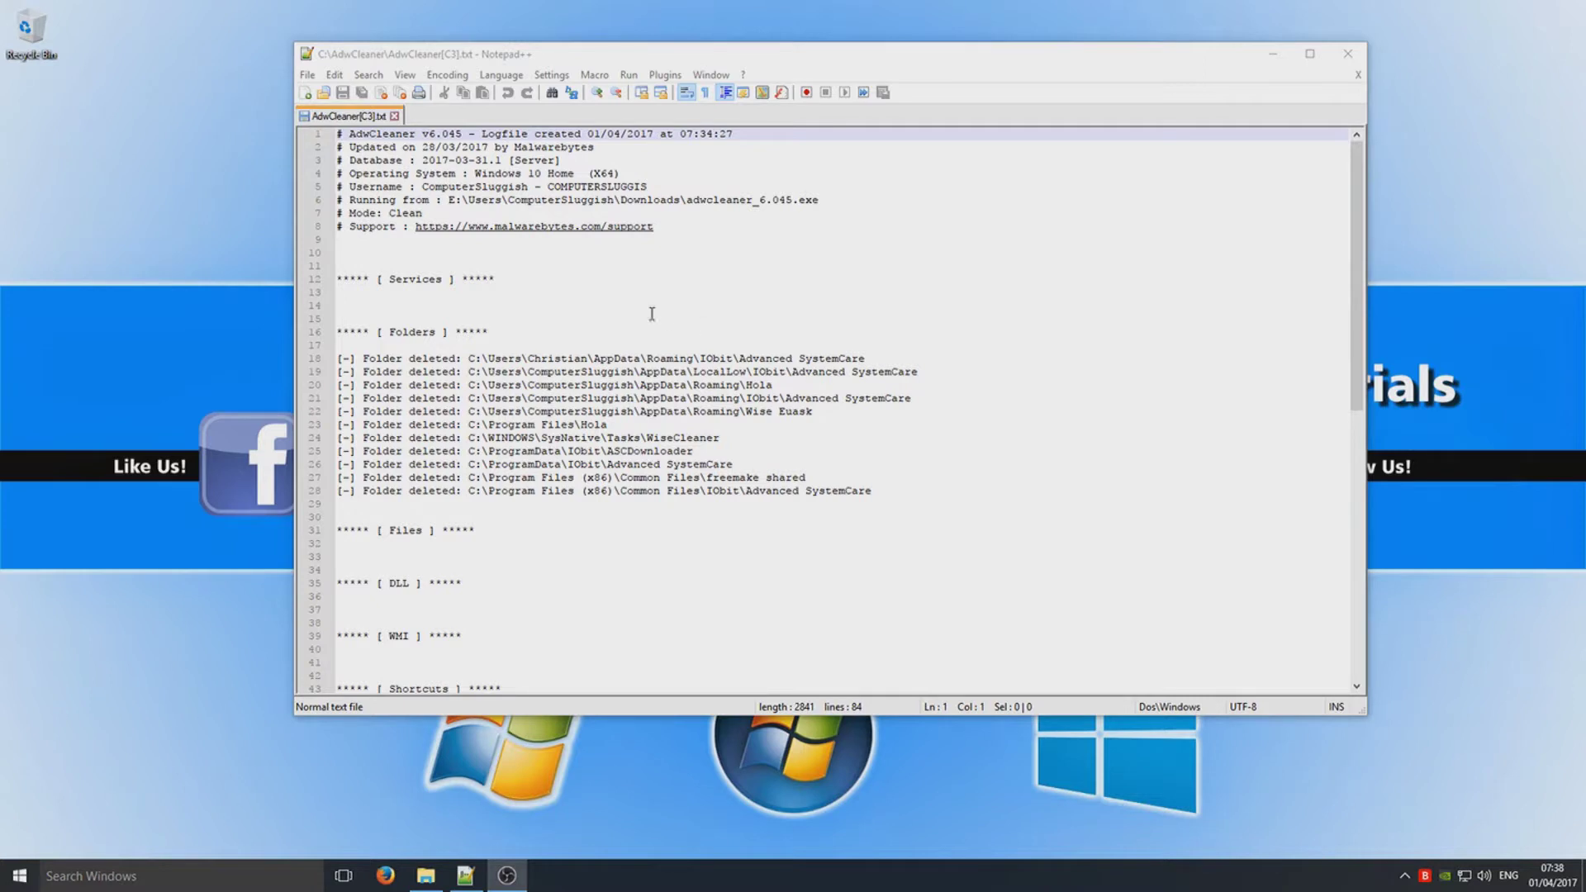
Step: Scroll through AdwCleaner[C3].txt, selecting deleted-folder and browser lines, down to the removed uk.ask.com providers
left_click_drag(508, 358, 703, 465)
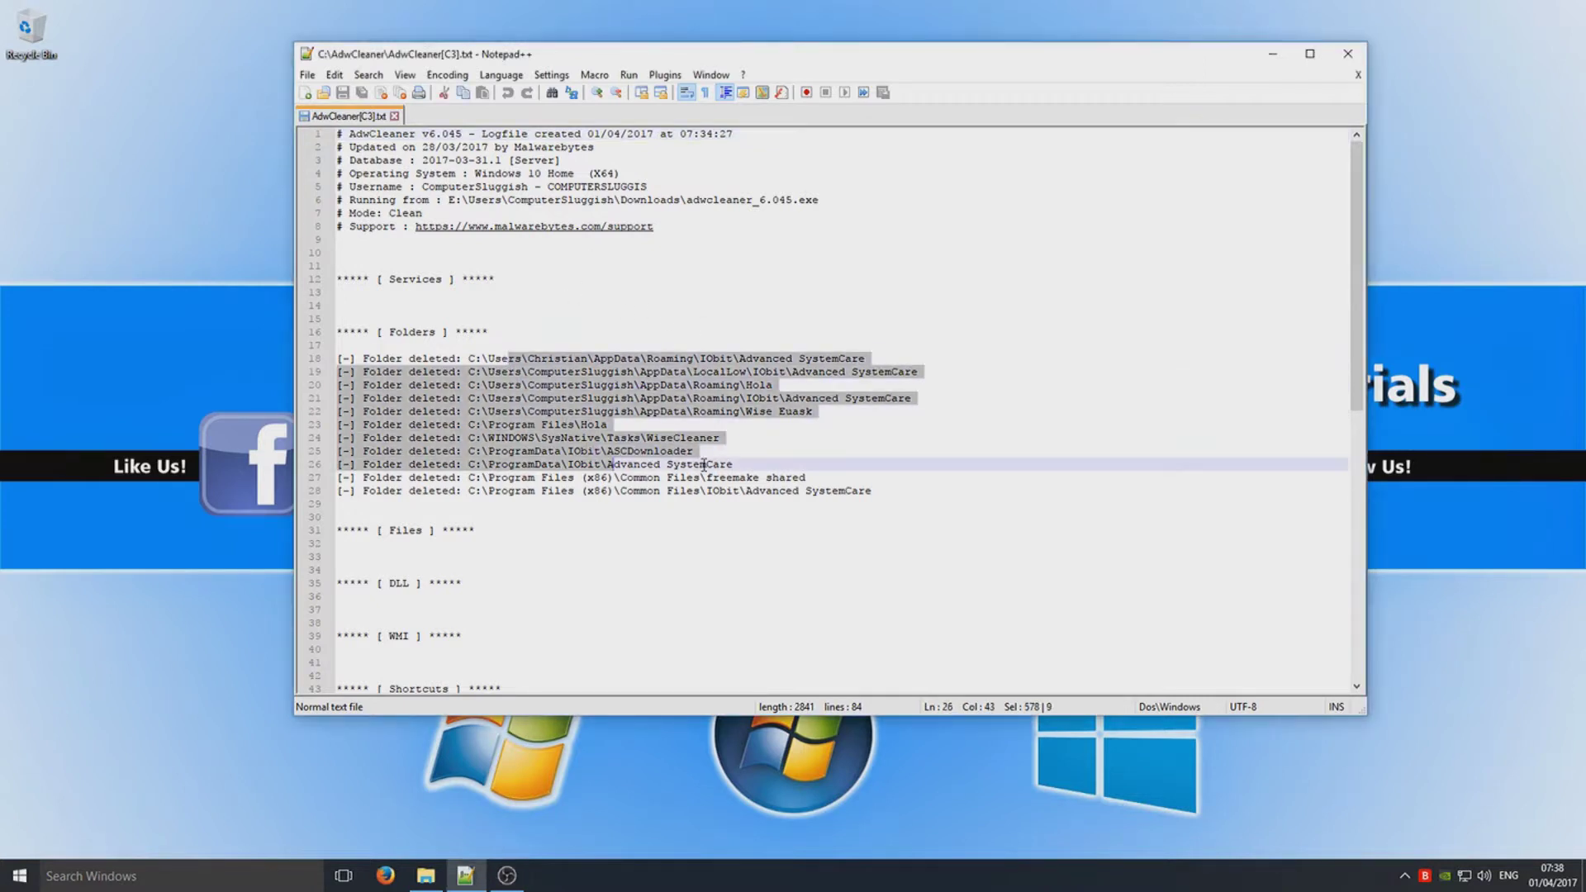
left_click(704, 465)
scroll(695, 471, "down", 2)
scroll(537, 310, "down", 6)
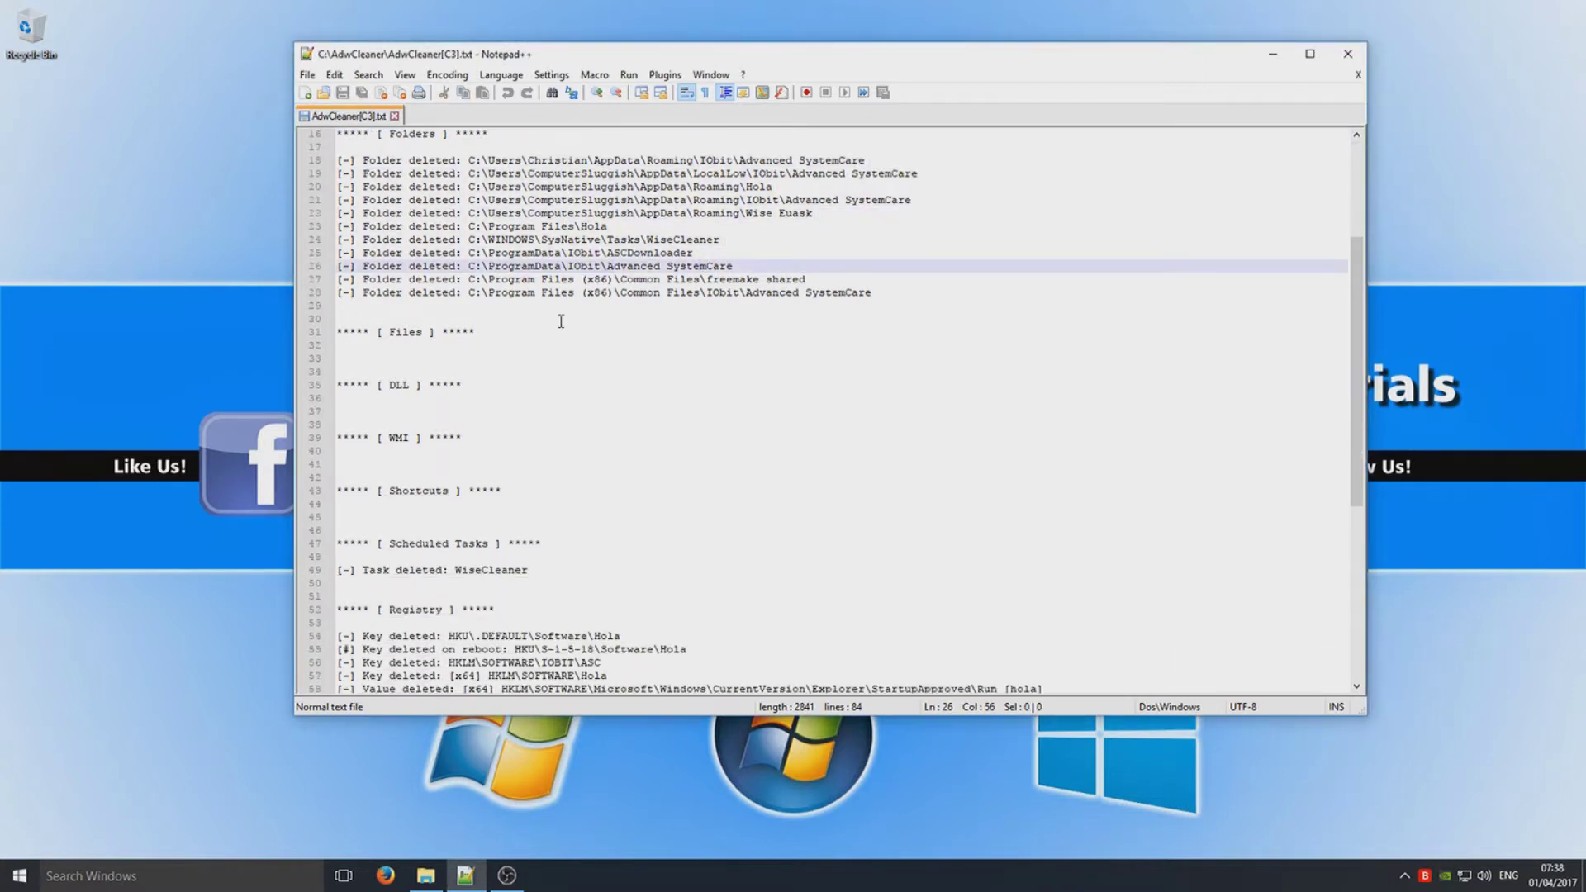
scroll(609, 281, "down", 3)
left_click_drag(536, 413, 554, 483)
left_click_drag(582, 544, 774, 568)
scroll(736, 567, "down", 3)
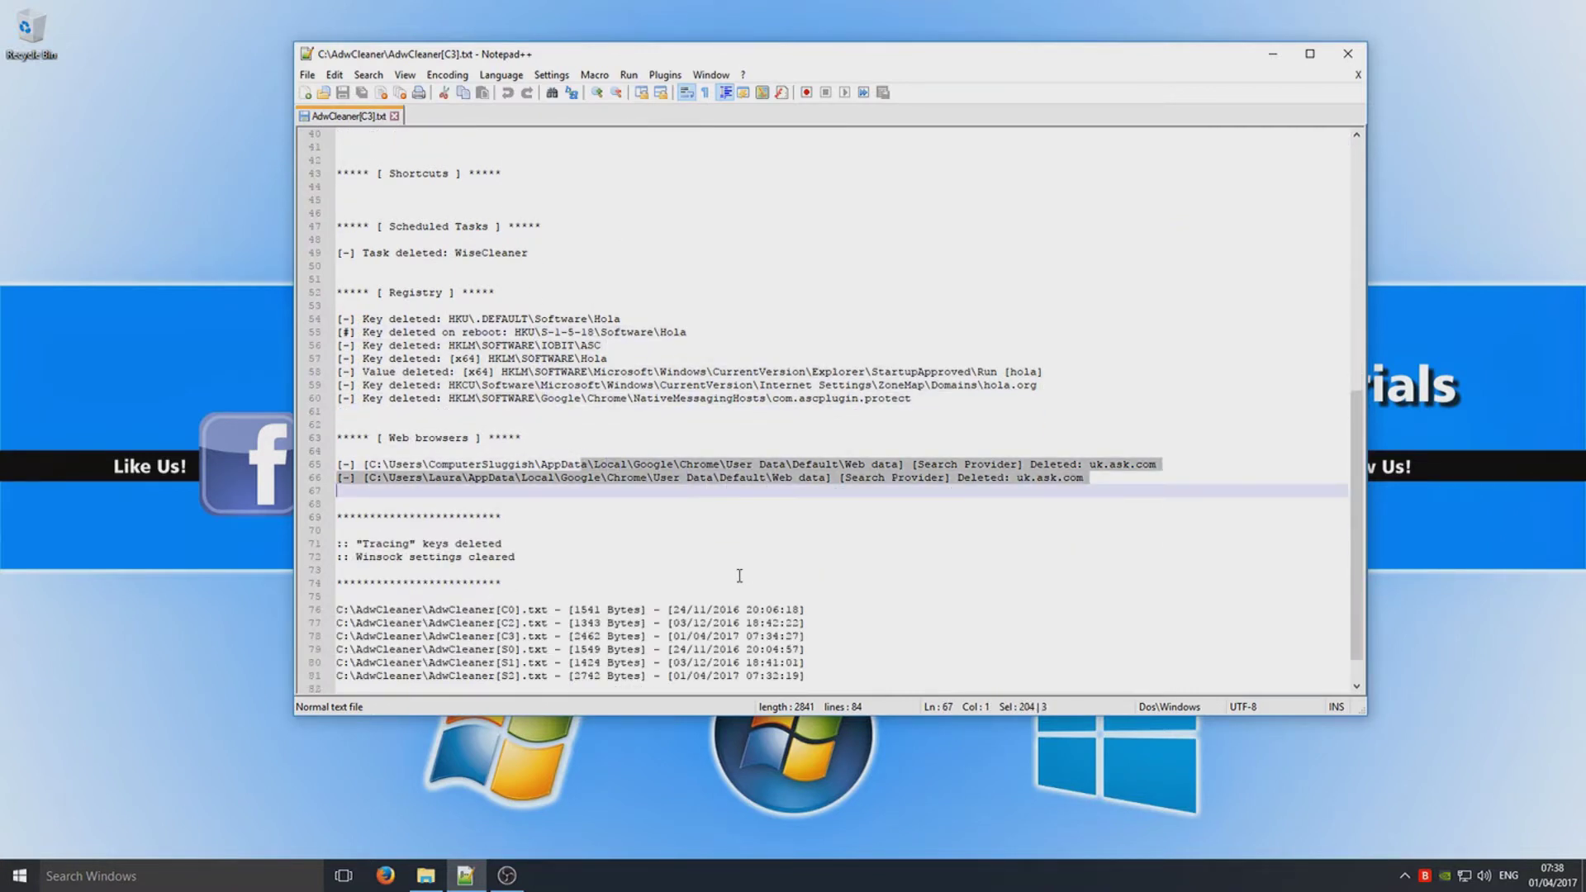